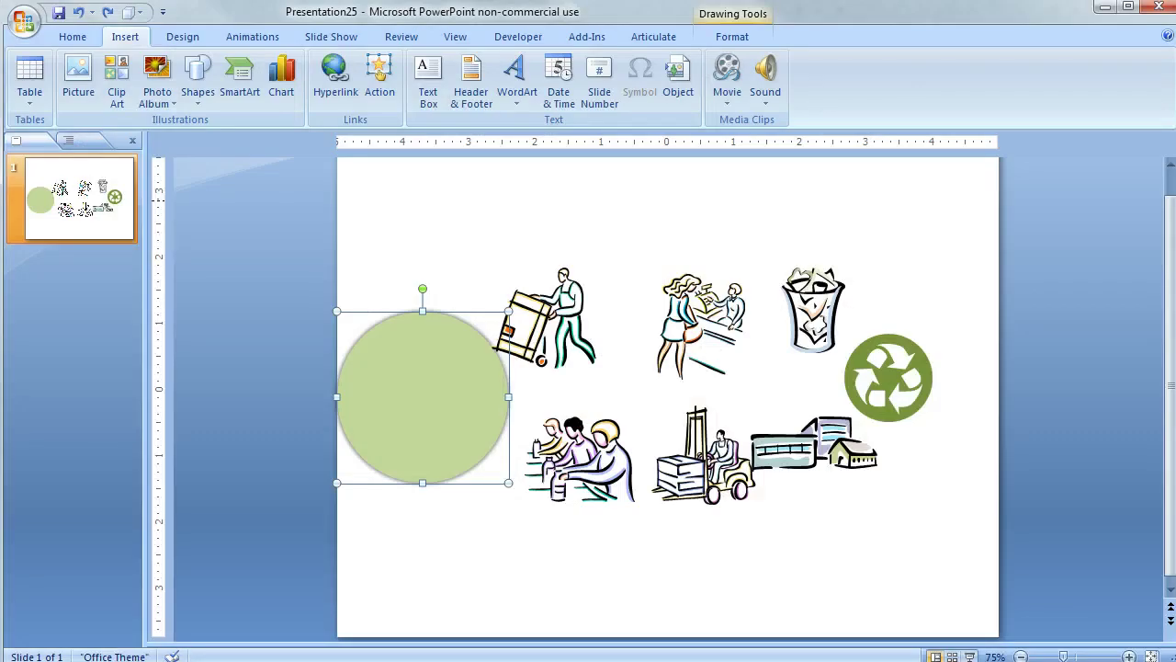
Step: Move the green circle up and enlarge it so it sits behind the clip art
{"action": "left_click", "coordinate": [567, 341]}
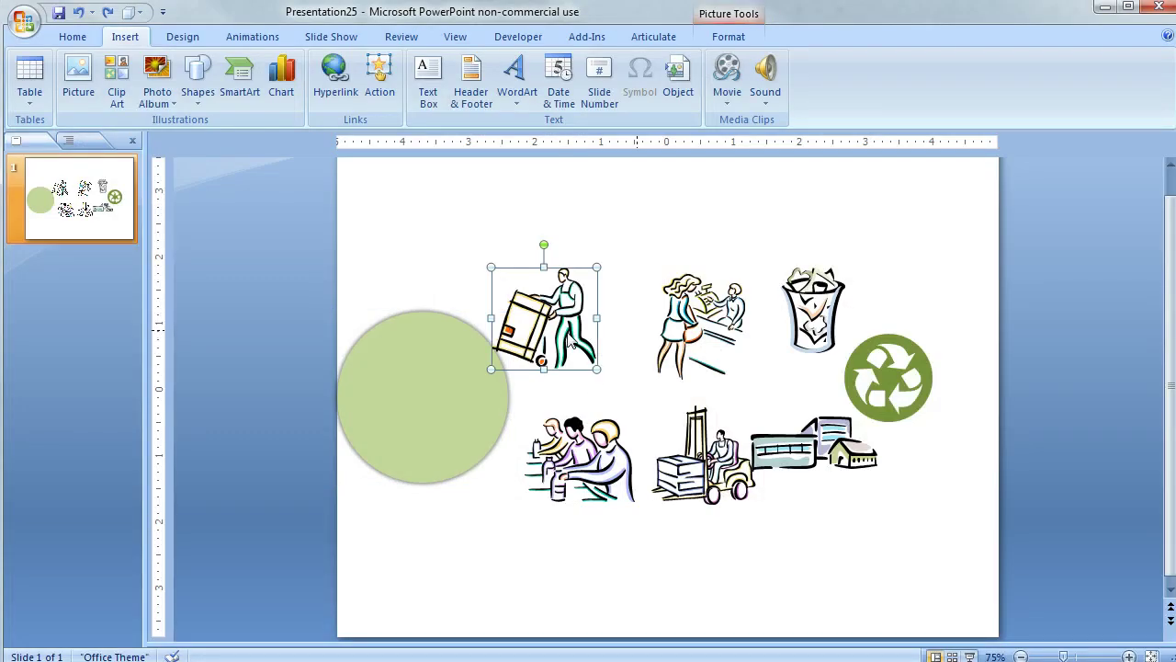
{"action": "left_click", "coordinate": [674, 328]}
{"action": "left_click", "coordinate": [808, 321]}
{"action": "left_click", "coordinate": [894, 369]}
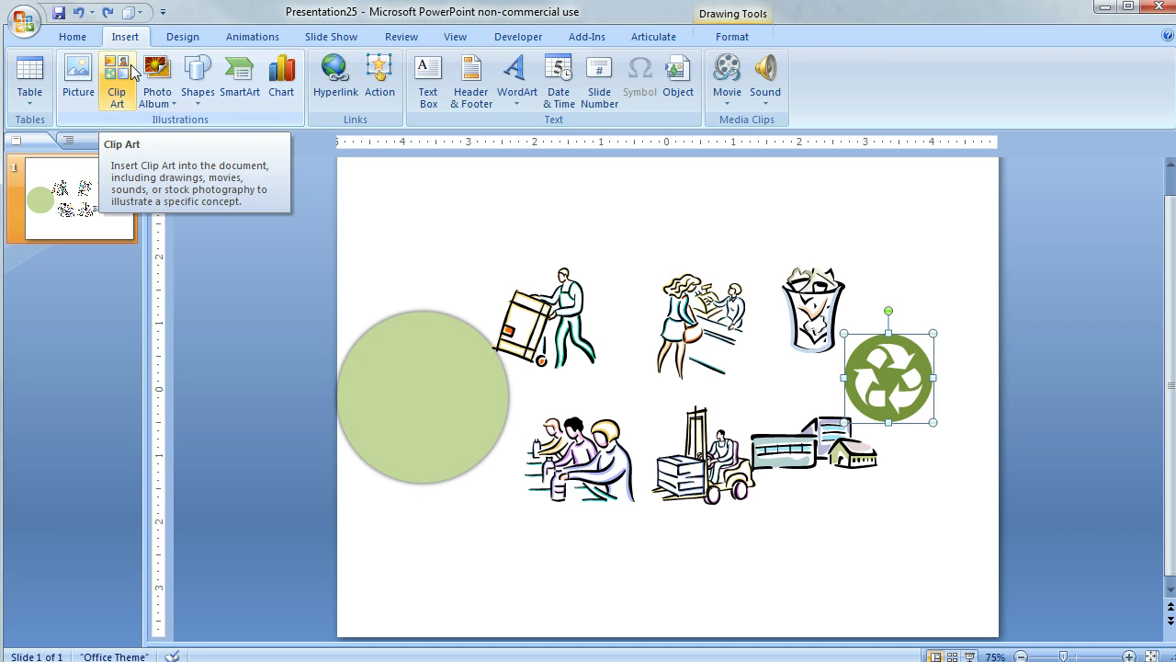
{"action": "left_click", "coordinate": [437, 384]}
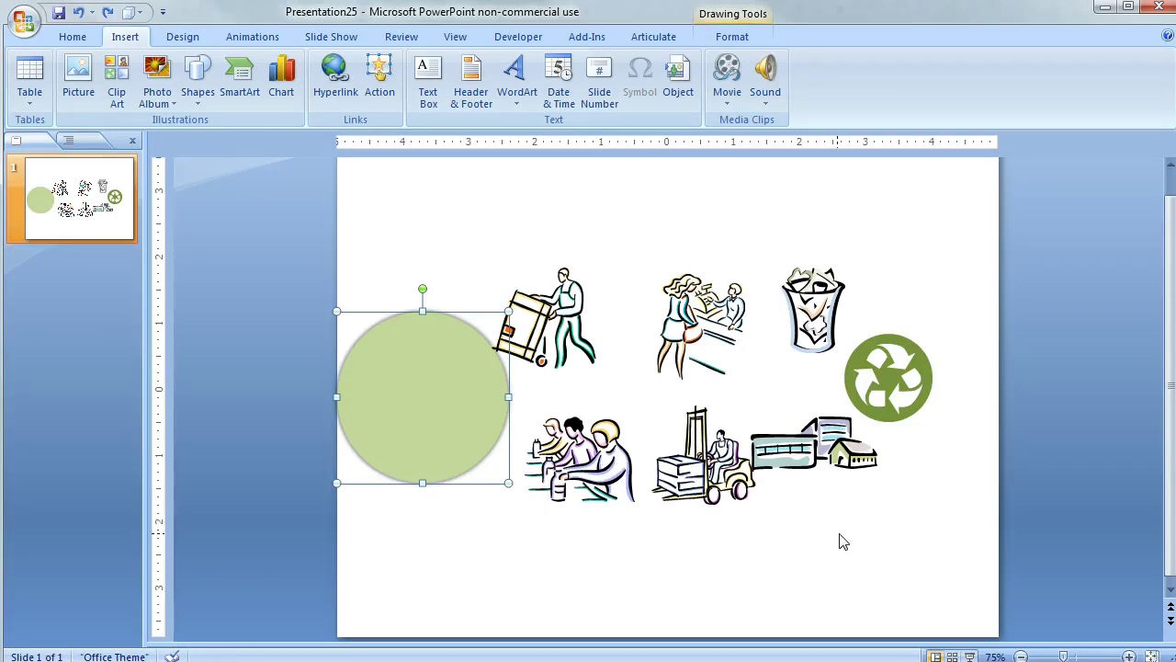
{"action": "left_click_drag", "start_coordinate": [450, 433], "coordinate": [591, 325]}
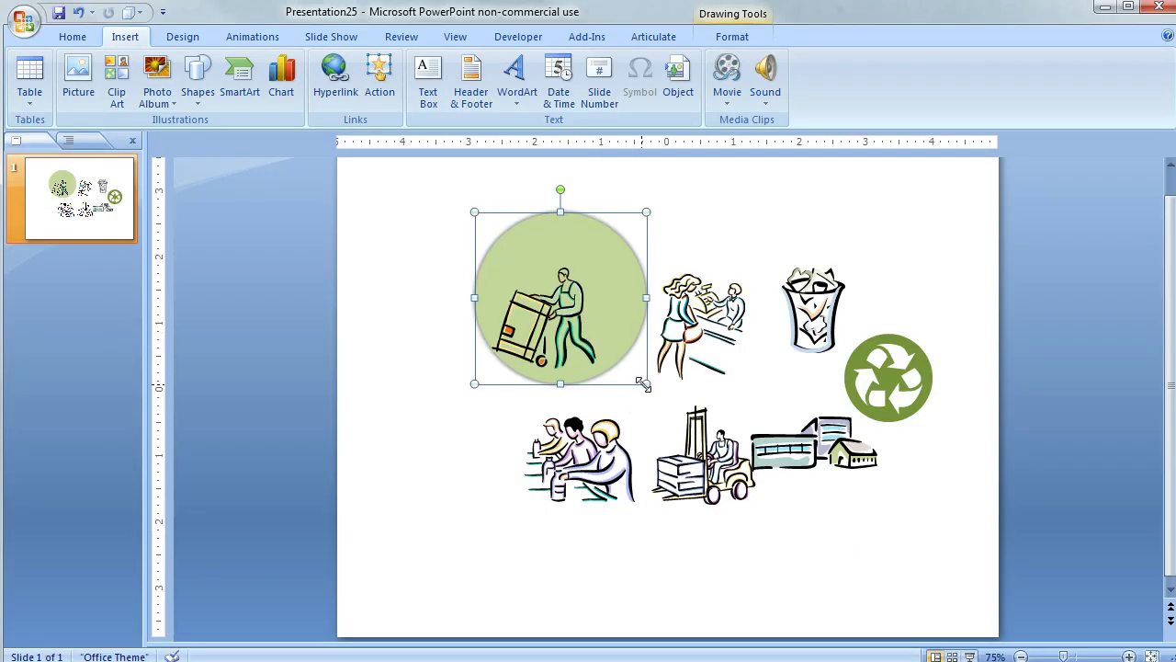
{"action": "left_click_drag", "start_coordinate": [646, 383], "coordinate": [845, 579]}
{"action": "left_click", "coordinate": [871, 270]}
Step: Place the people-at-counter, hand-truck, trash-can, forklift and people-at-table clip art around the circle's rim
{"action": "left_click", "coordinate": [710, 303]}
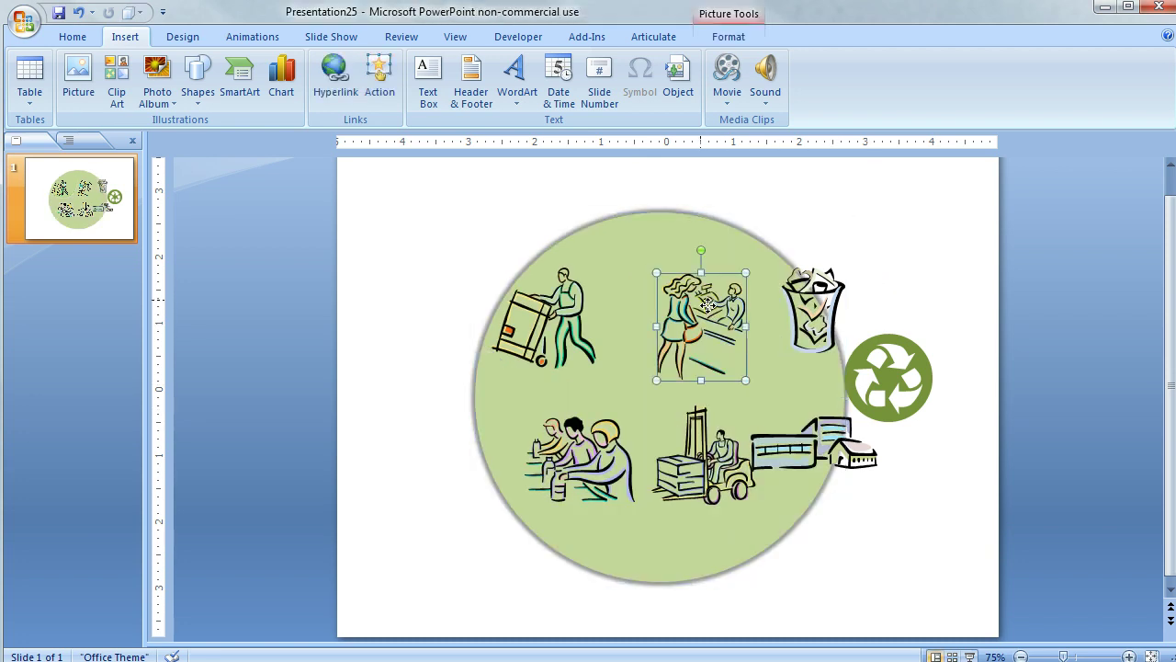
{"action": "left_click_drag", "start_coordinate": [711, 303], "coordinate": [666, 234]}
{"action": "left_click_drag", "start_coordinate": [556, 322], "coordinate": [533, 308]}
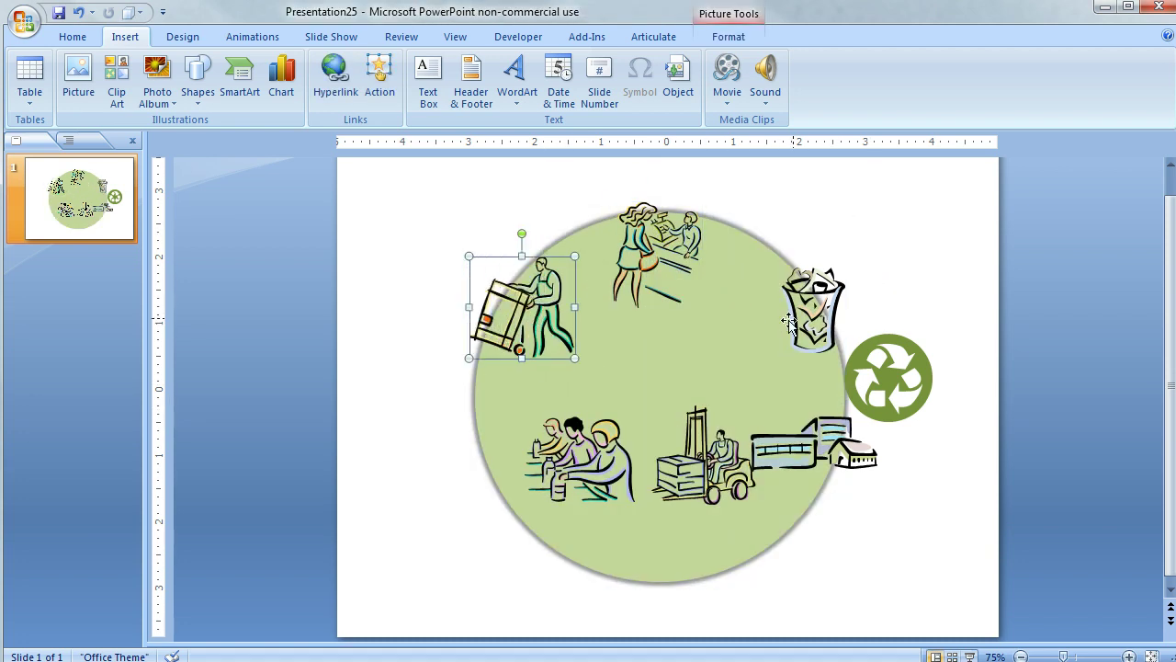
{"action": "left_click", "coordinate": [796, 319]}
{"action": "left_click_drag", "start_coordinate": [796, 319], "coordinate": [789, 326]}
{"action": "left_click_drag", "start_coordinate": [700, 453], "coordinate": [668, 536]}
{"action": "left_click_drag", "start_coordinate": [579, 458], "coordinate": [533, 459]}
Step: Enlarge the green recycle symbol and centre it inside the circle
{"action": "left_click", "coordinate": [904, 393]}
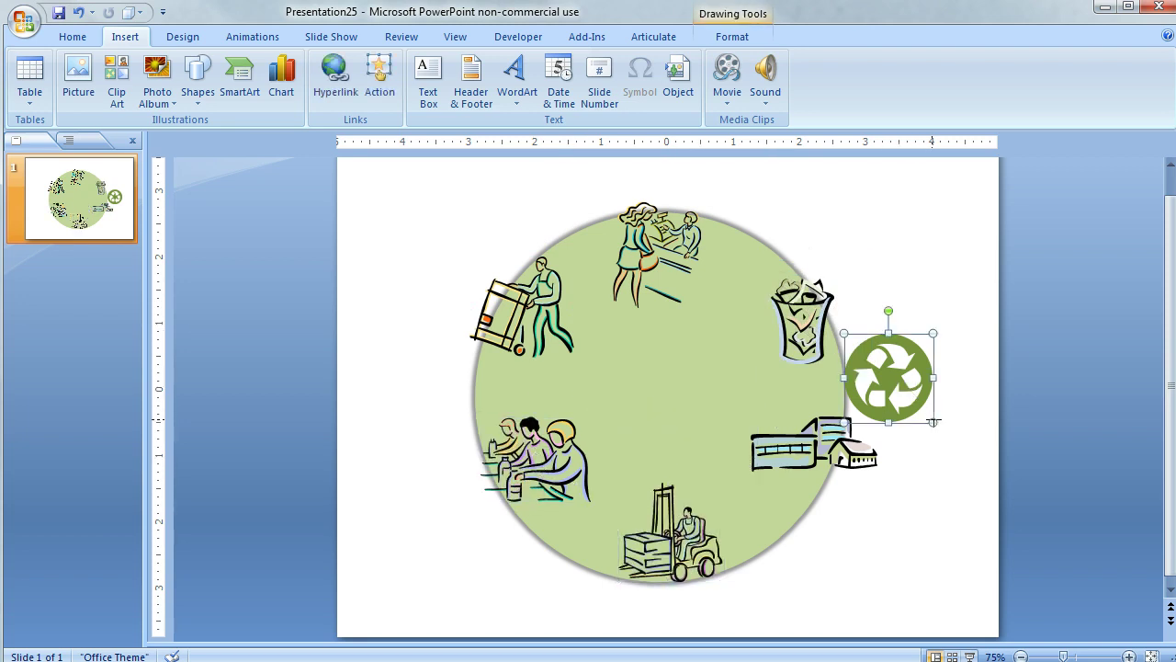
{"action": "mouse_move", "coordinate": [934, 422]}
{"action": "left_mouse_down"}
{"action": "mouse_move", "coordinate": [1015, 505]}
{"action": "mouse_move", "coordinate": [861, 409]}
{"action": "mouse_move", "coordinate": [667, 404]}
{"action": "left_mouse_up"}
{"action": "left_click", "coordinate": [902, 506]}
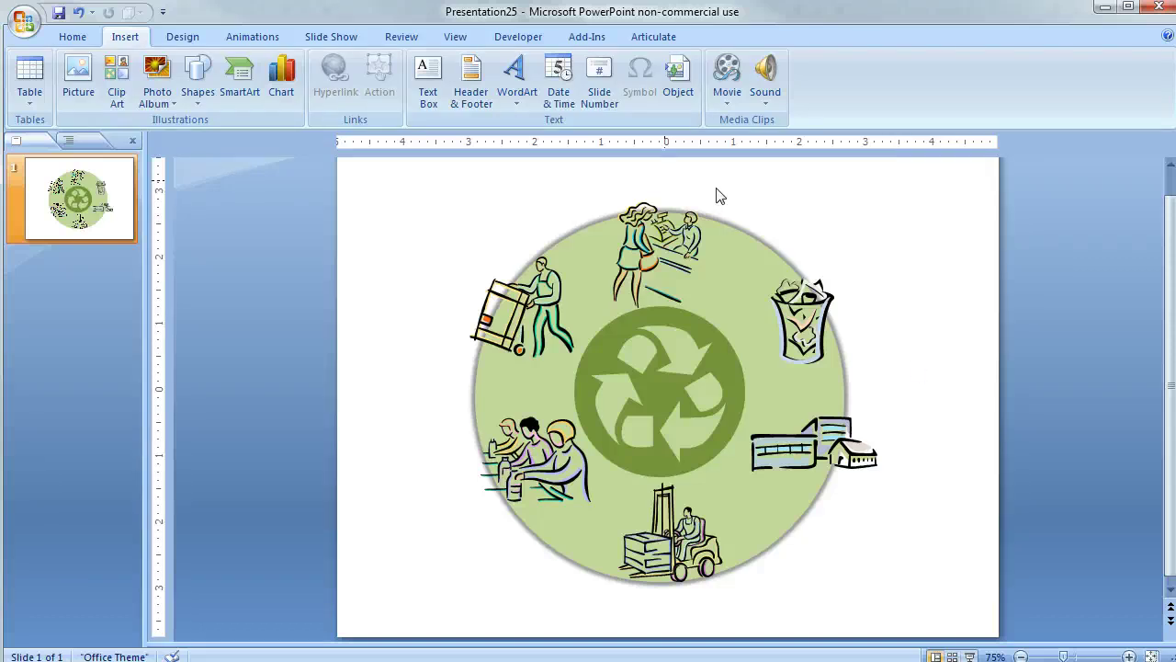
Step: Group the circle, recycle symbol and six clip arts with Ctrl+G, then save the group as Recycle.png
{"action": "mouse_move", "coordinate": [396, 177]}
{"action": "left_mouse_down"}
{"action": "mouse_move", "coordinate": [620, 388]}
{"action": "mouse_move", "coordinate": [883, 599]}
{"action": "mouse_move", "coordinate": [970, 623]}
{"action": "left_mouse_up"}
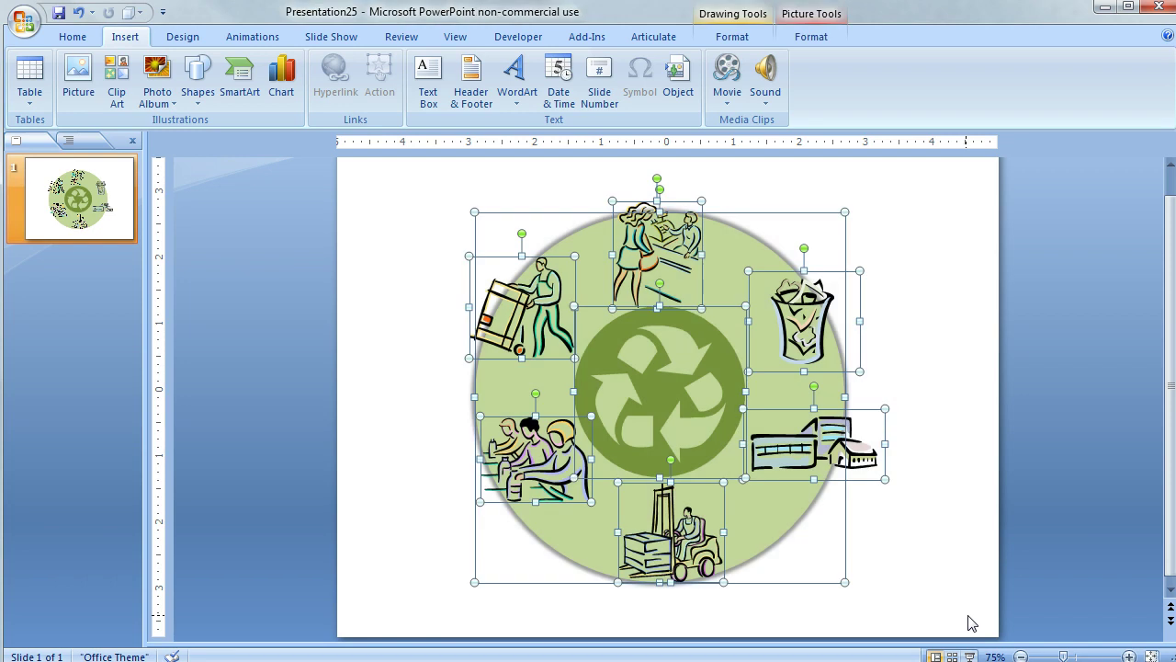
{"action": "key", "text": "ctrl+g"}
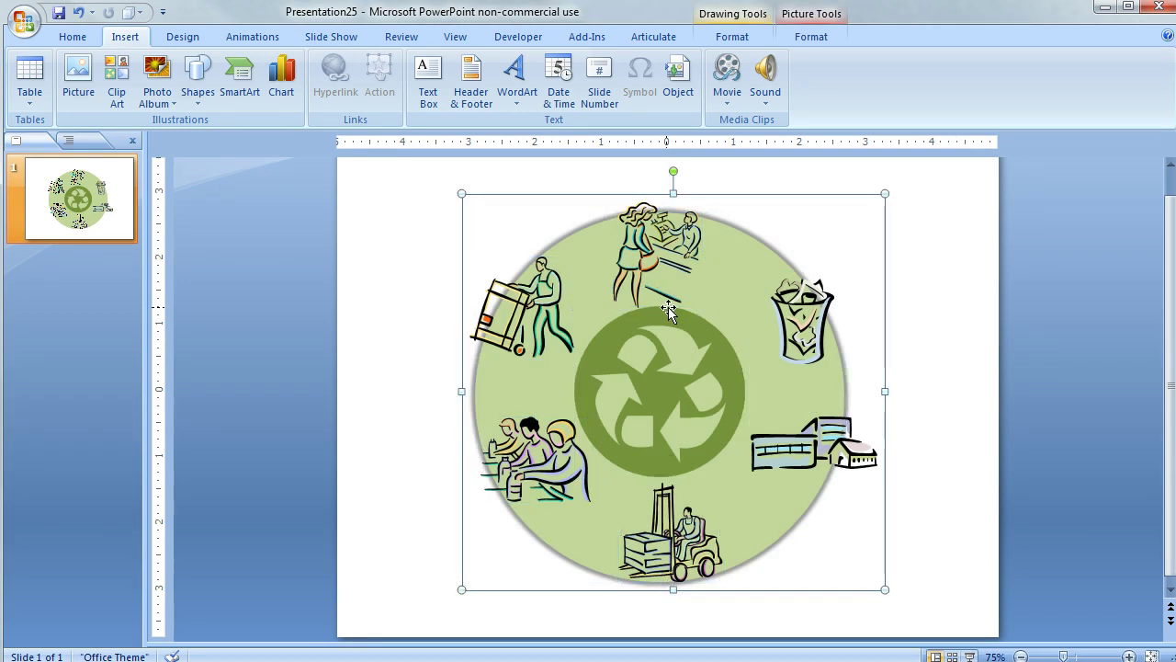
{"action": "right_click", "coordinate": [666, 263]}
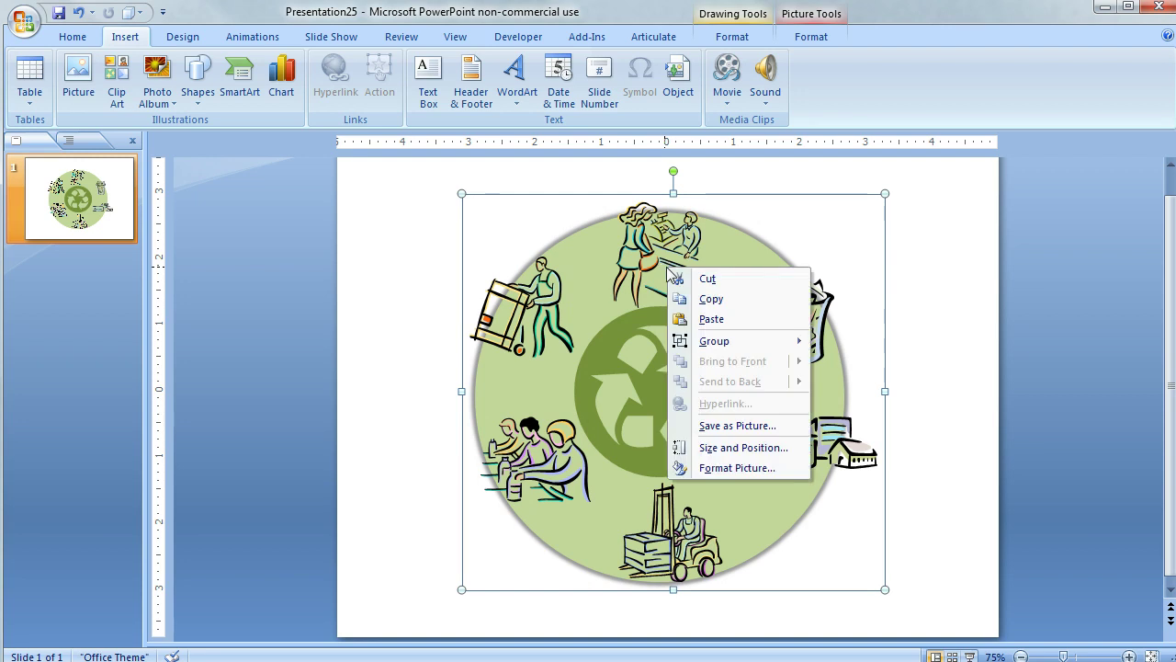
{"action": "left_click", "coordinate": [784, 434]}
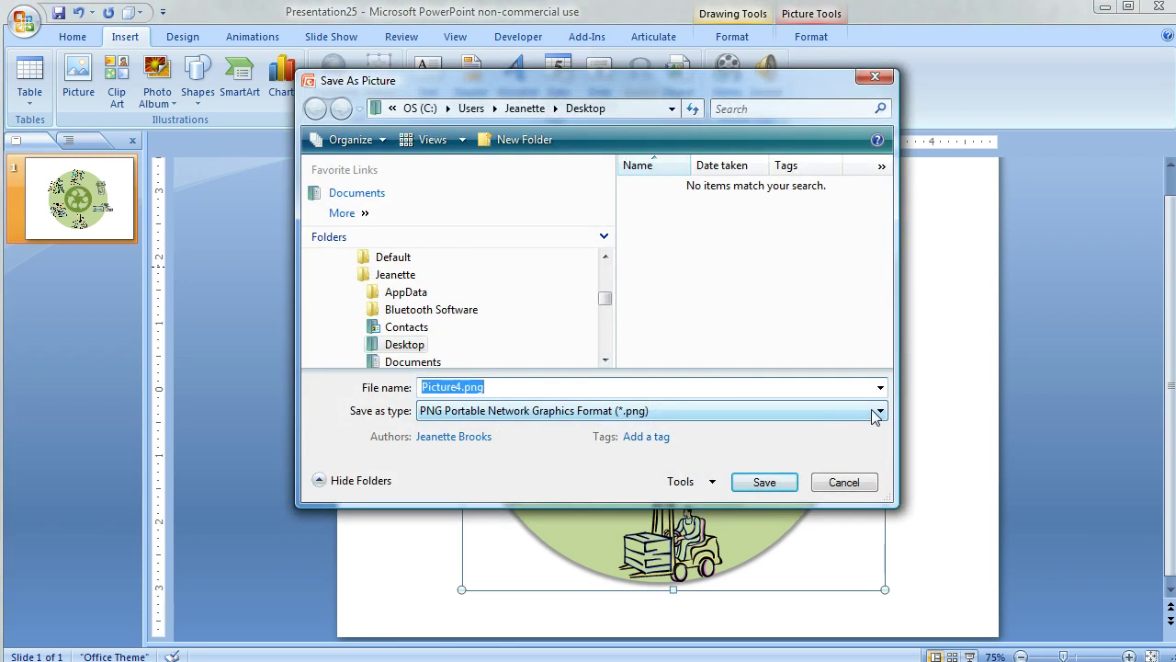
{"action": "left_click", "coordinate": [877, 410]}
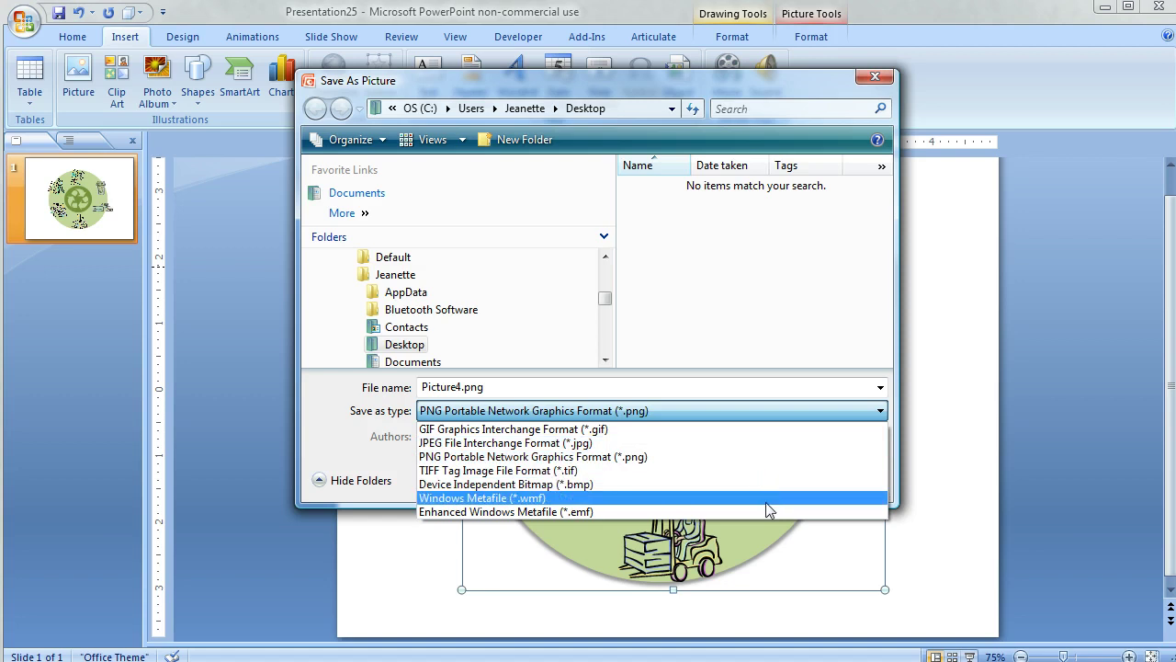
{"action": "left_click", "coordinate": [651, 464]}
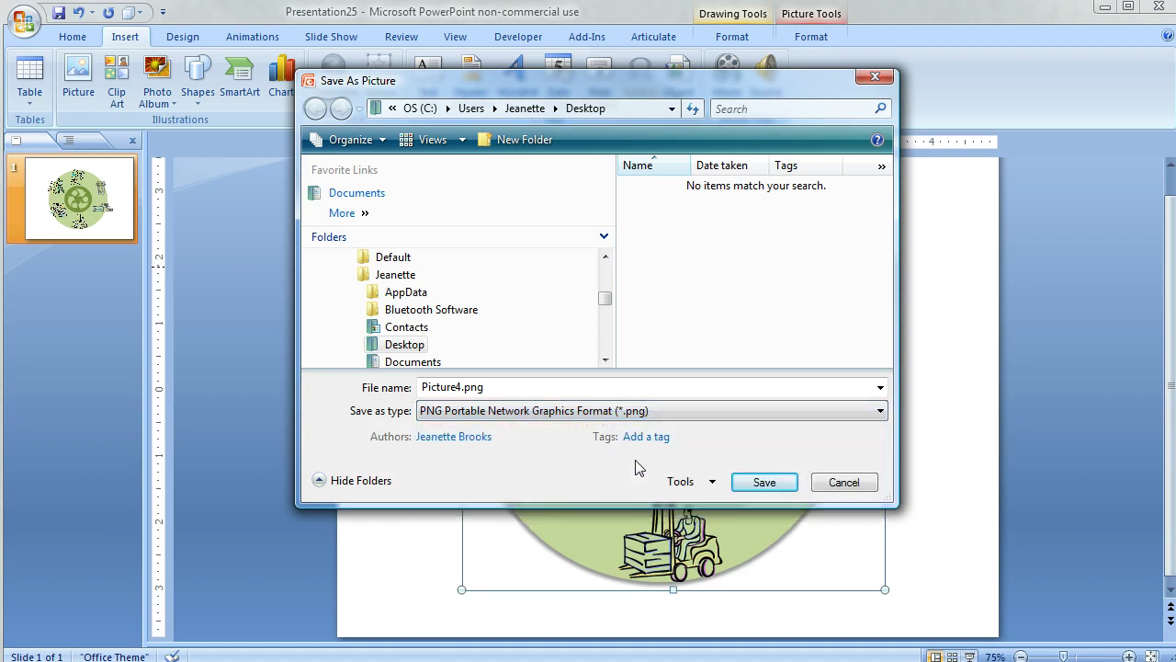
{"action": "double_click", "coordinate": [471, 390]}
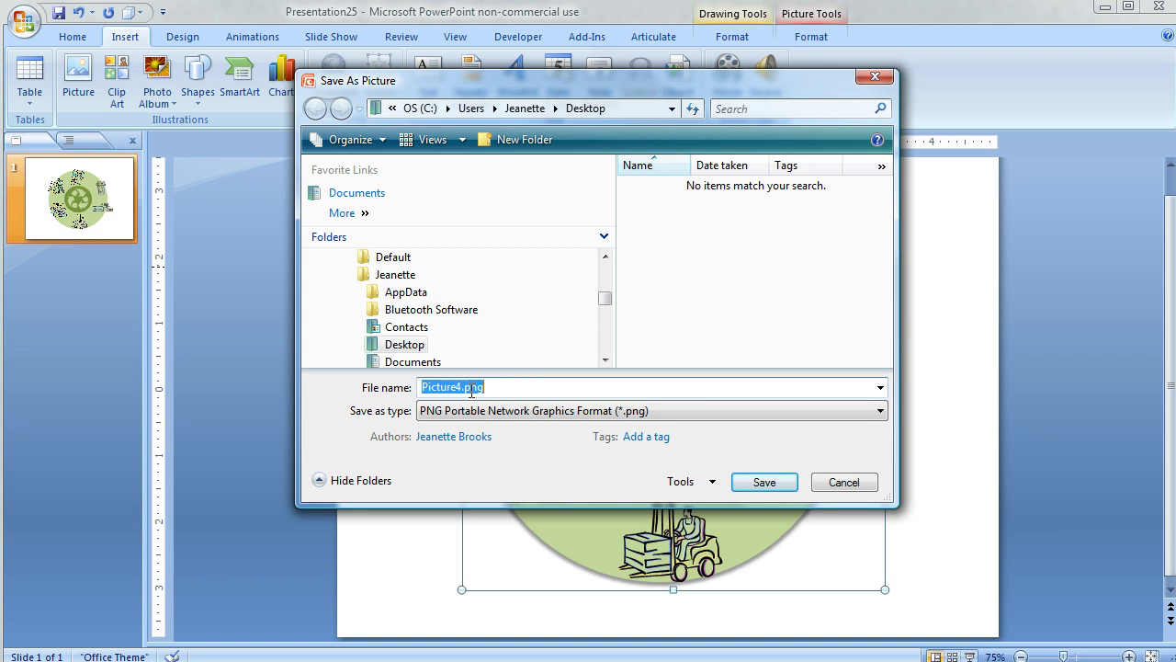
{"action": "type", "text": "Recycle"}
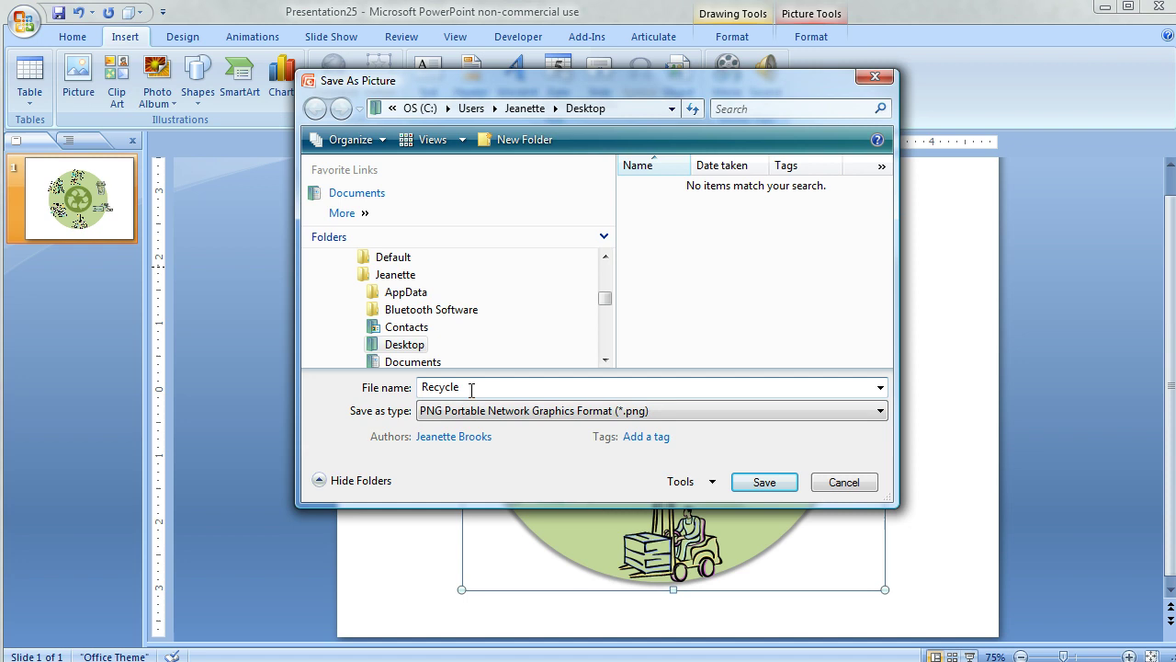
{"action": "left_click", "coordinate": [740, 480]}
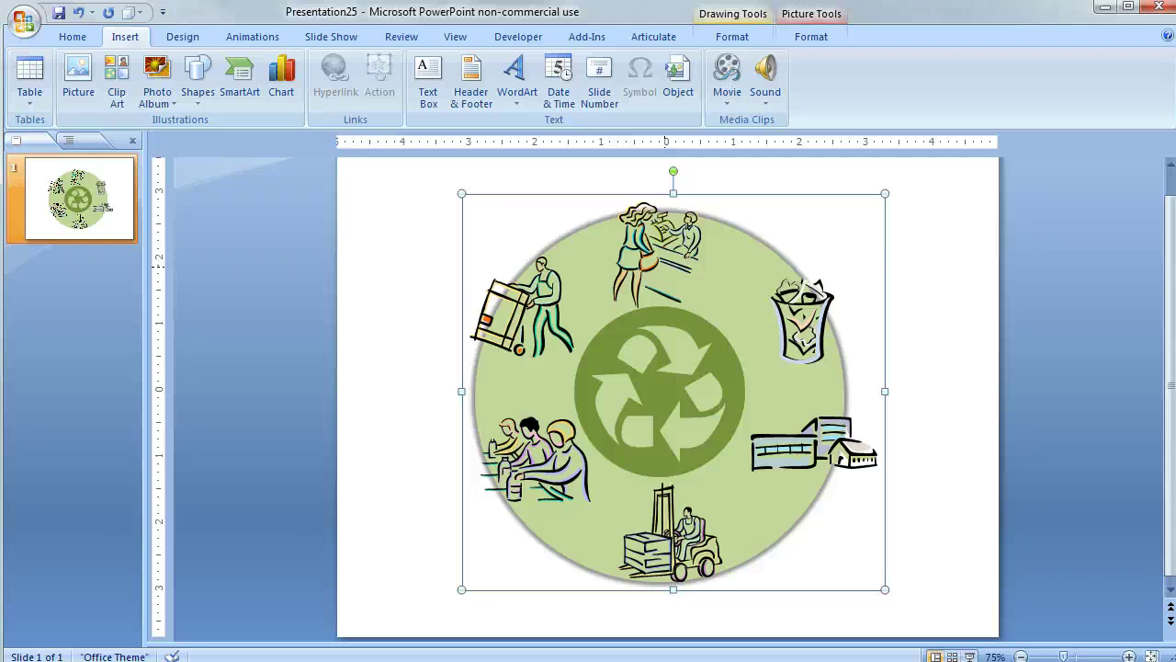
{"action": "left_click", "coordinate": [971, 452]}
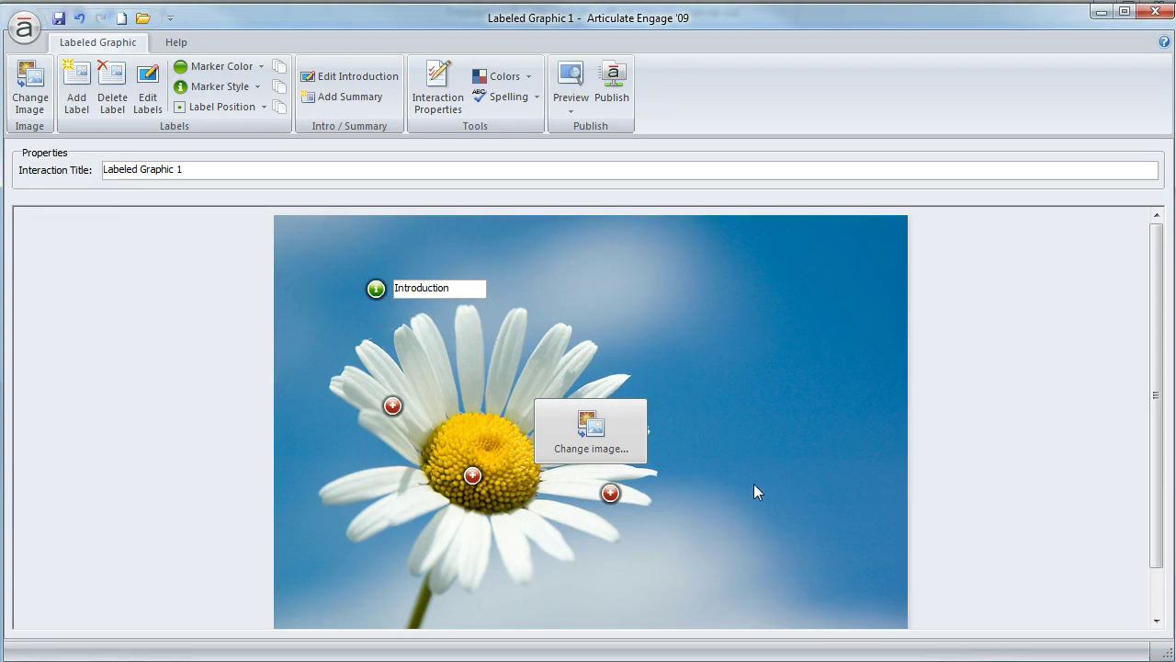
Step: Replace the labeled graphic's background image with Recycle.png from the Desktop
{"action": "left_click", "coordinate": [597, 441]}
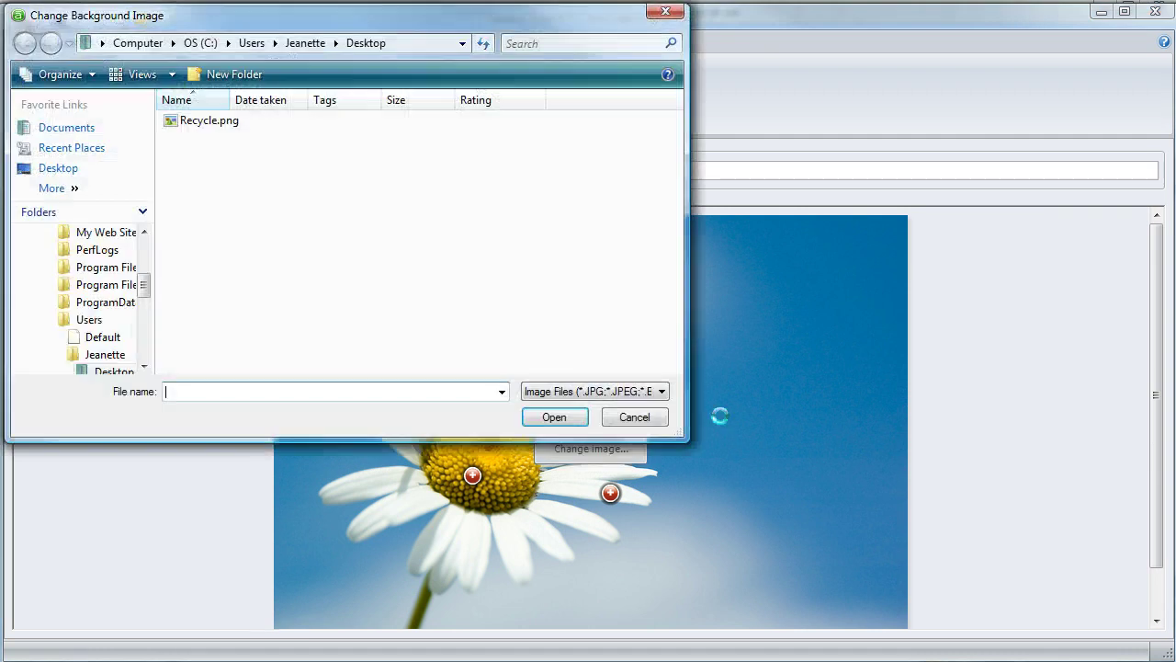
{"action": "left_click", "coordinate": [223, 126]}
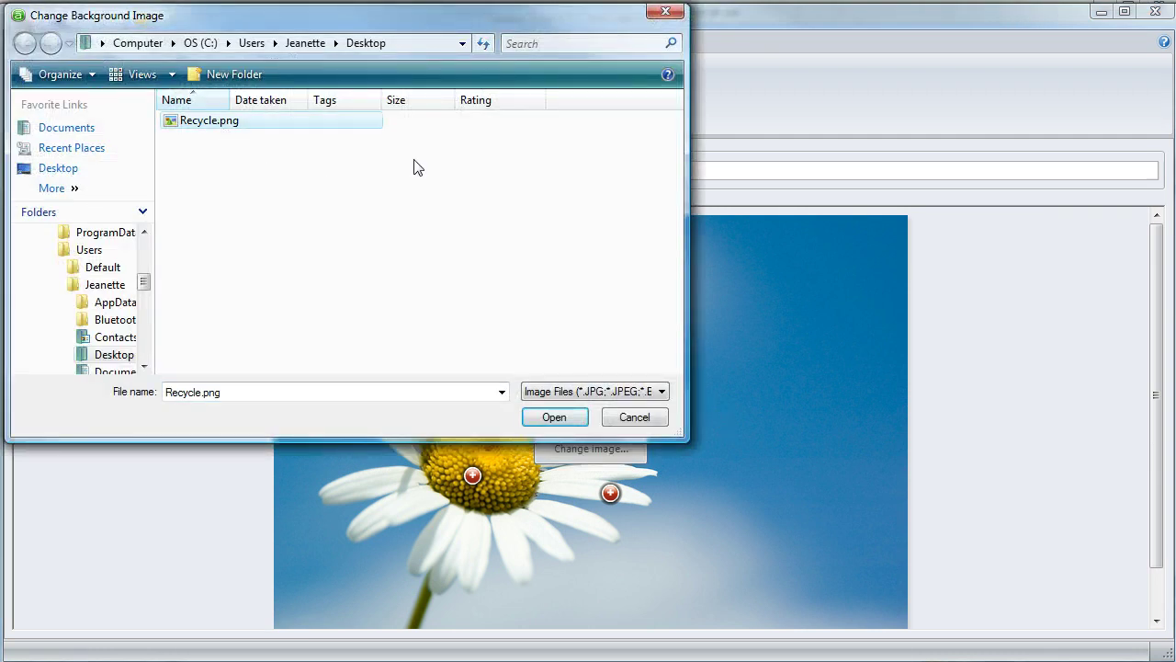
{"action": "left_click", "coordinate": [551, 418]}
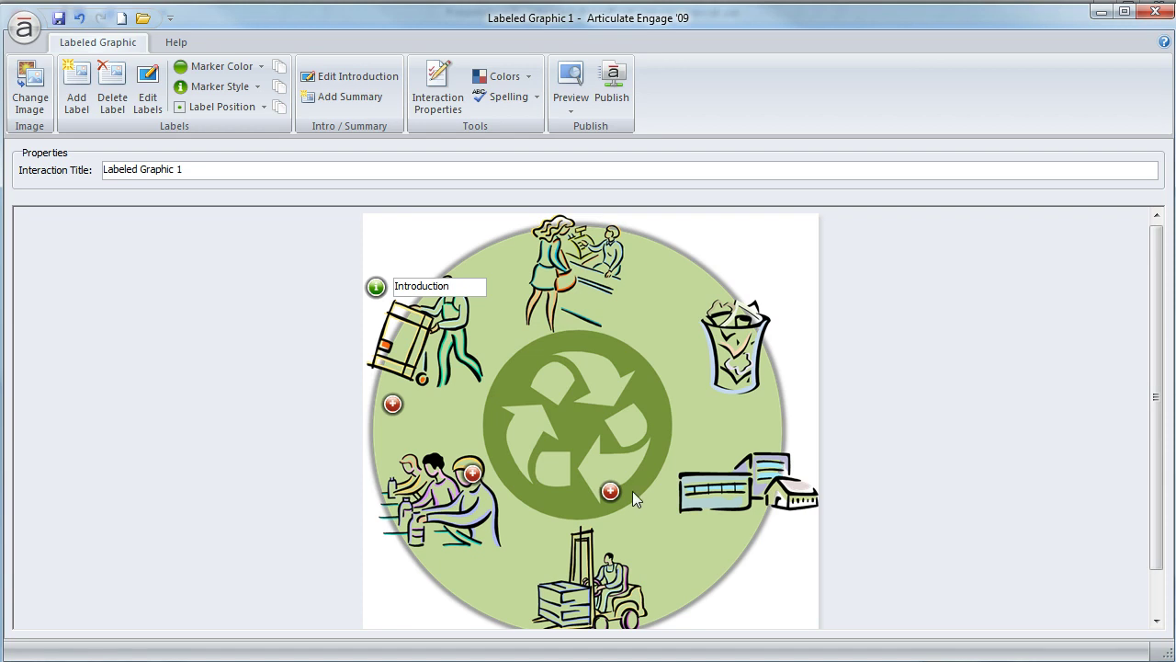
Step: Move Label 3 beside the forklift, Label 2 to the lower left, and Label 1 onto the hand truck
{"action": "mouse_move", "coordinate": [611, 484]}
{"action": "left_mouse_down"}
{"action": "mouse_move", "coordinate": [619, 559]}
{"action": "mouse_move", "coordinate": [661, 597]}
{"action": "left_mouse_up"}
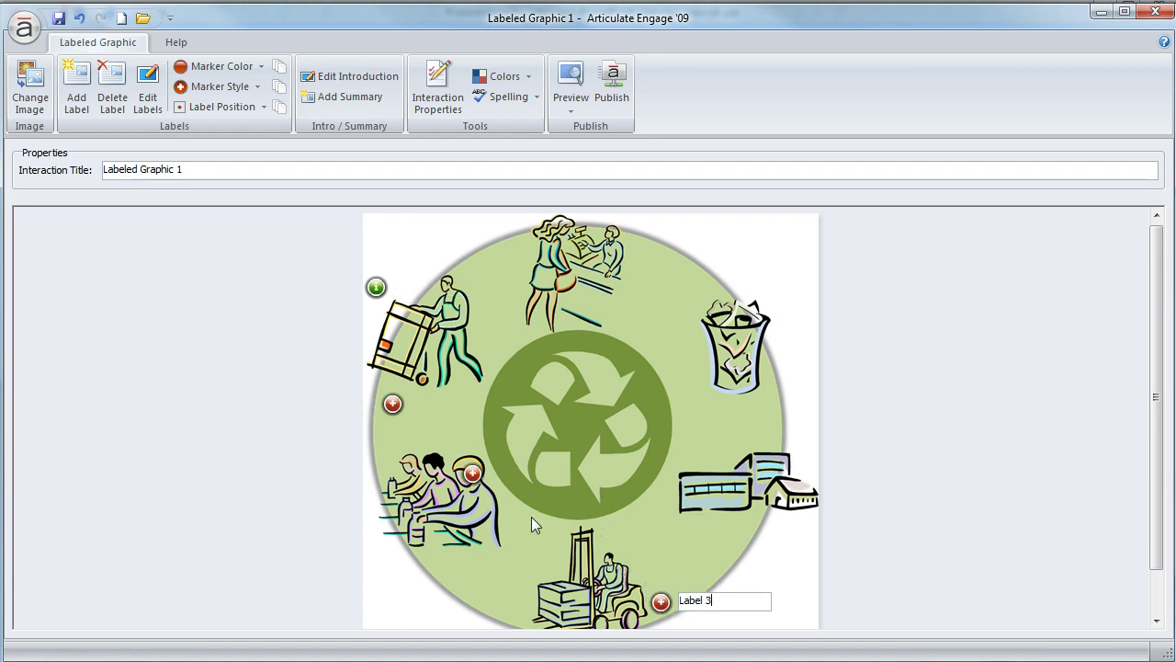
{"action": "left_click_drag", "start_coordinate": [485, 478], "coordinate": [454, 578]}
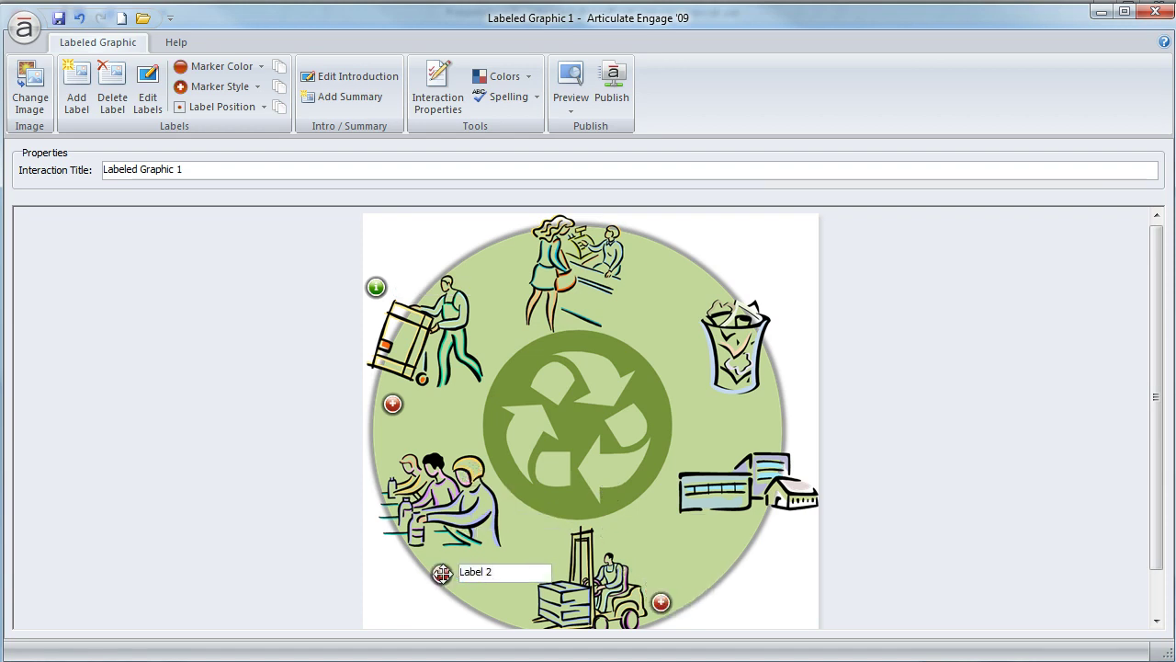
{"action": "left_click_drag", "start_coordinate": [392, 404], "coordinate": [386, 351]}
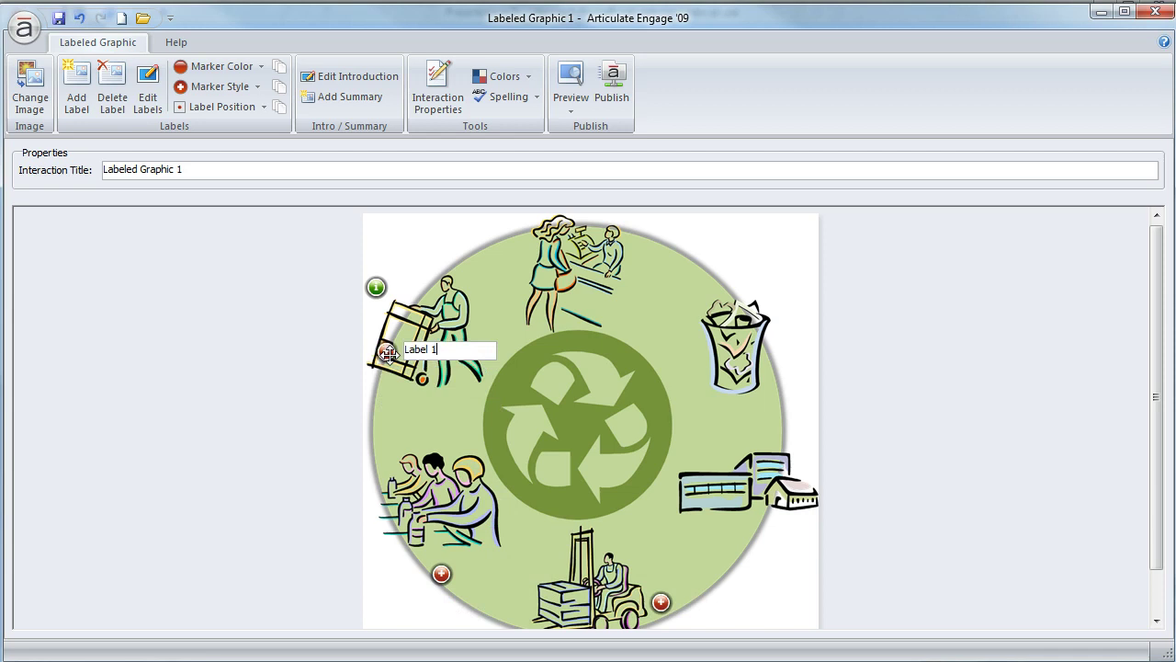